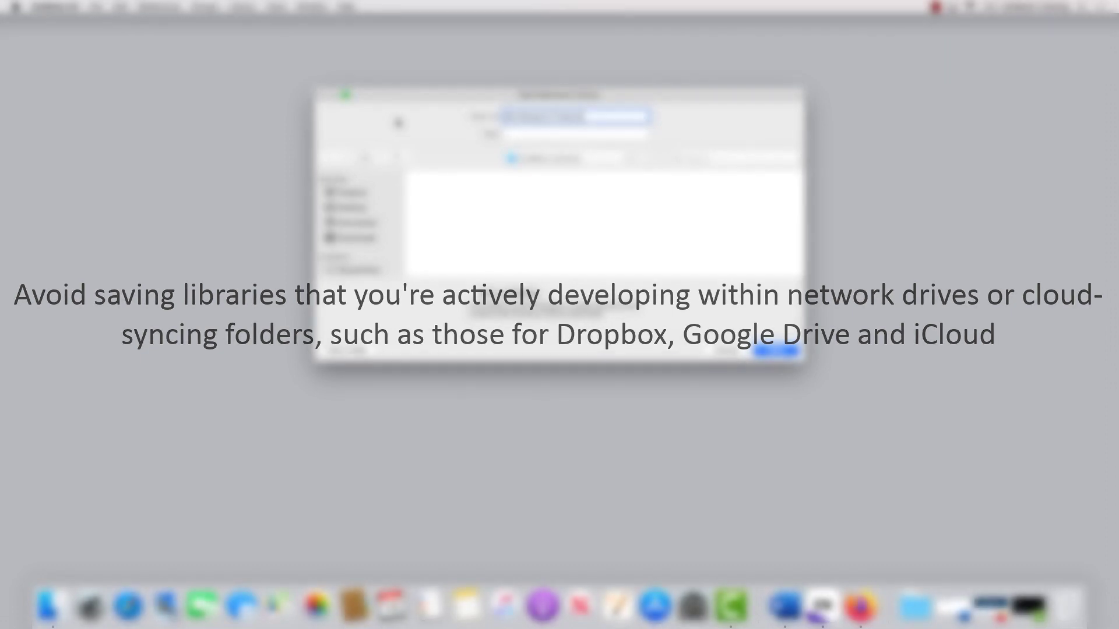
Save the new library as My Research Projects, and search PubMed (NLM) for references whose title contains "asthma".
left_click(768, 349)
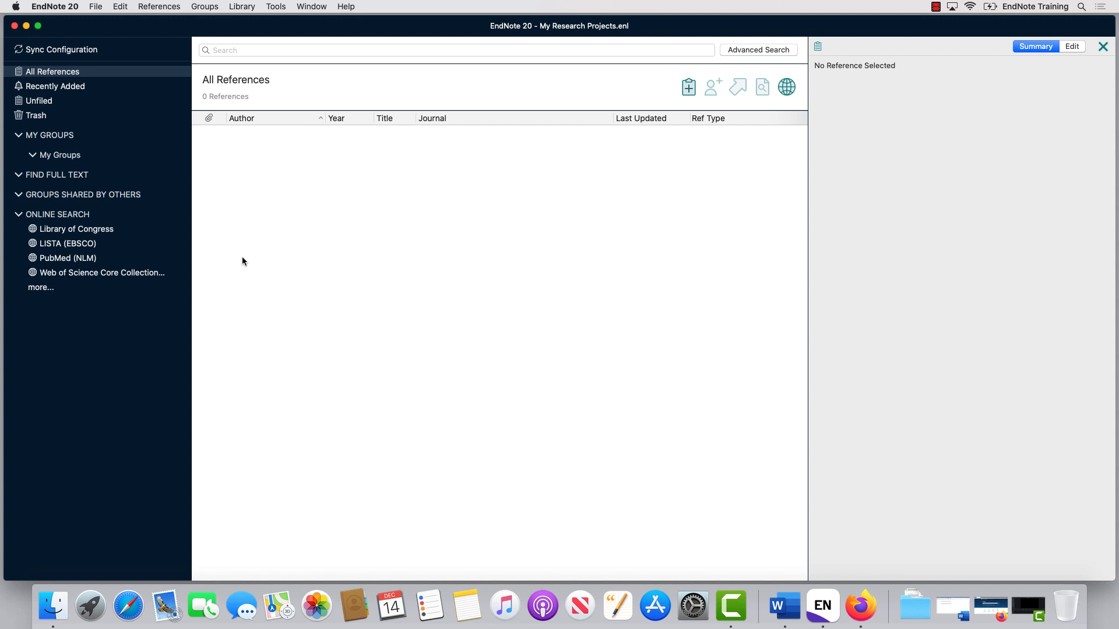
left_click(92, 262)
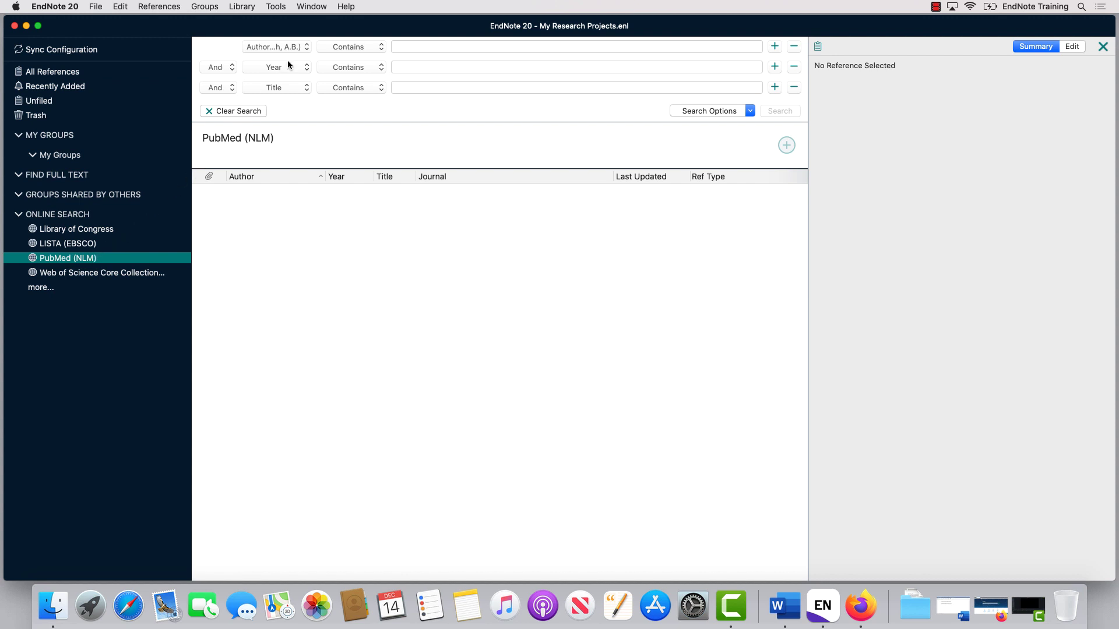
left_click(303, 46)
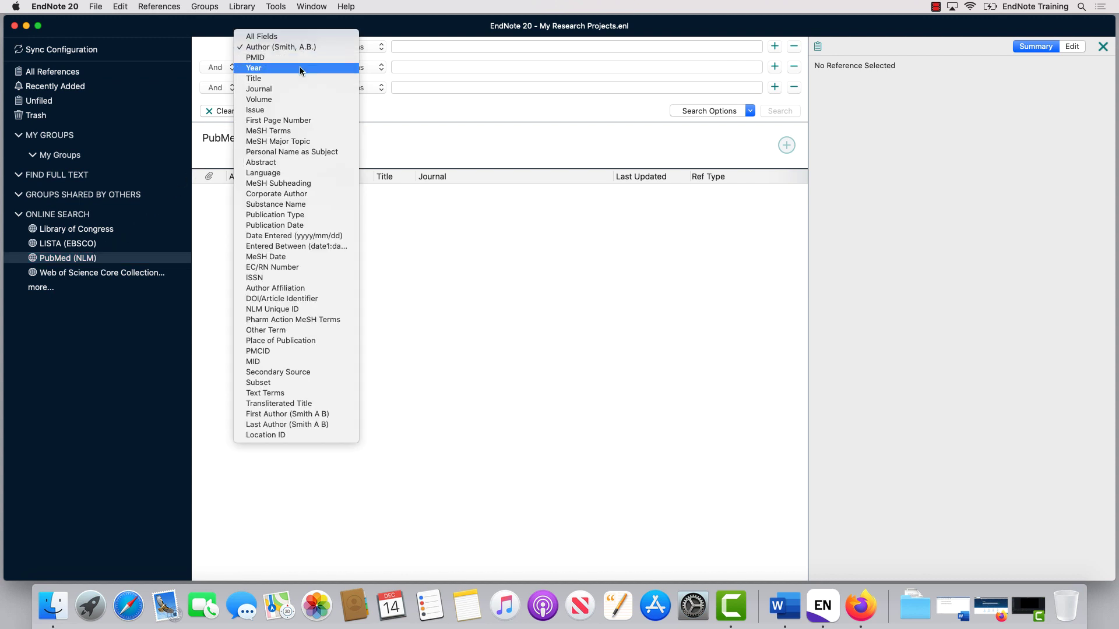
left_click(297, 72)
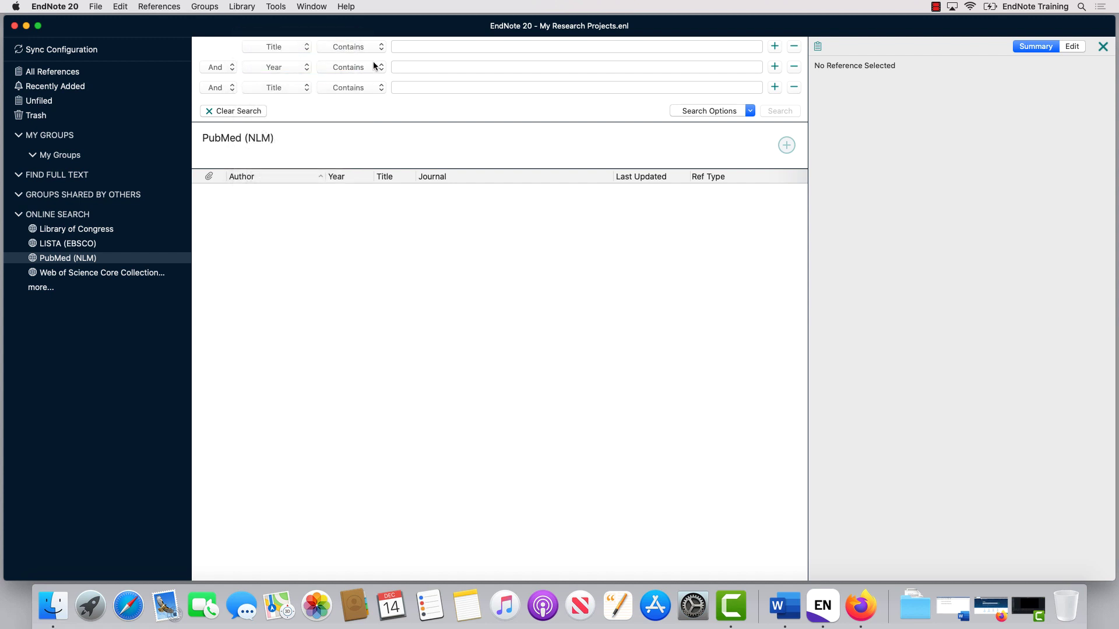
left_click(403, 51)
type("asthma")
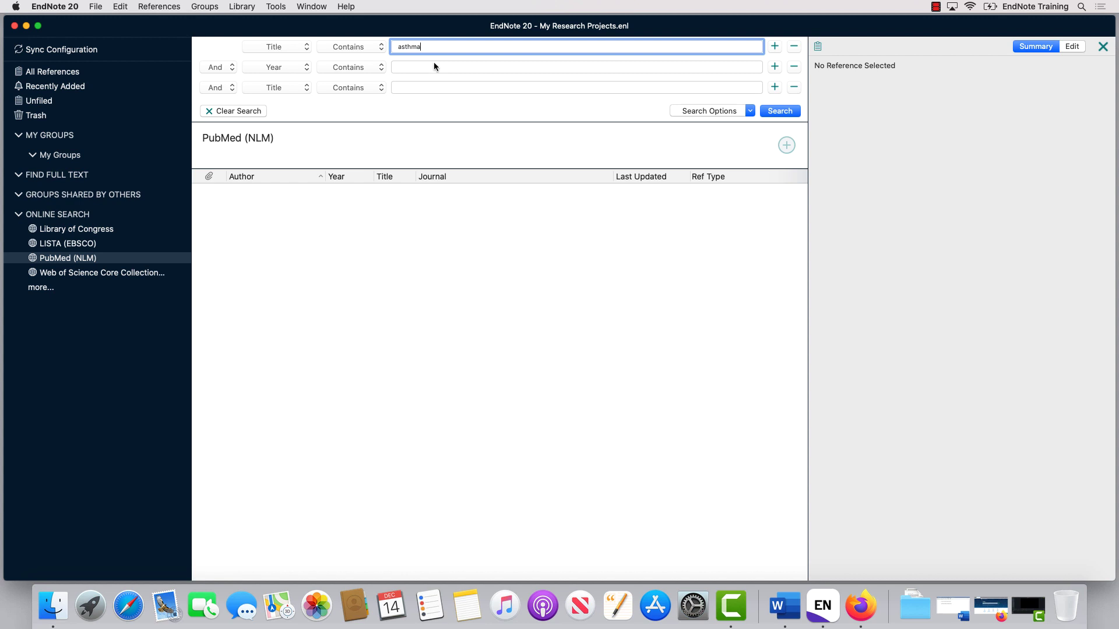
left_click(782, 111)
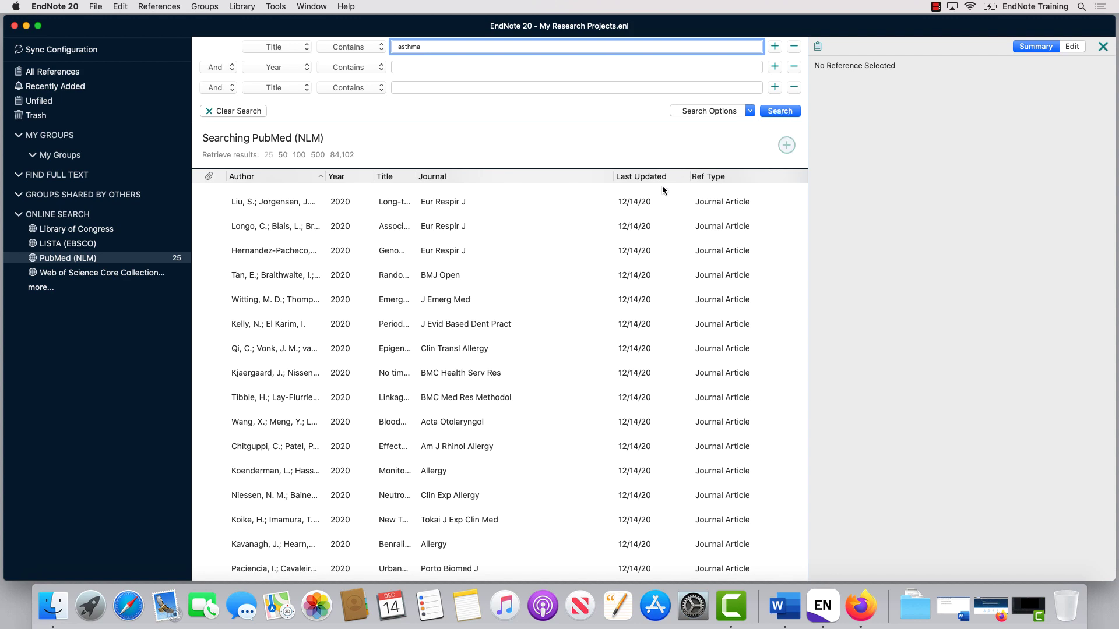
Select all the retrieved PubMed (NLM) references and add them to the library.
left_click(564, 254)
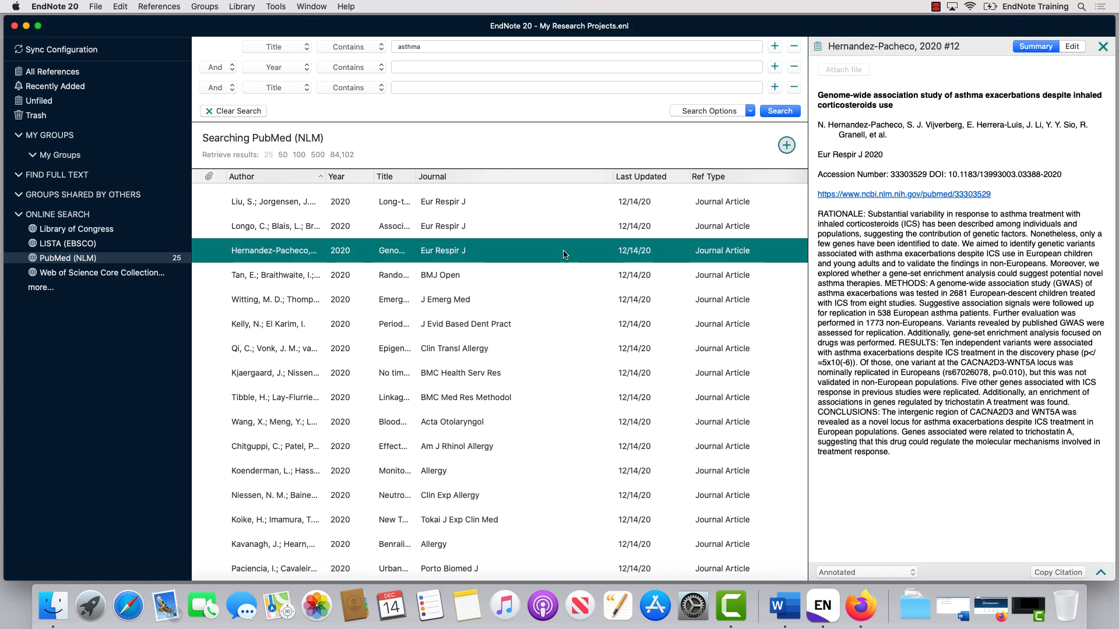
left_click(546, 300, "super")
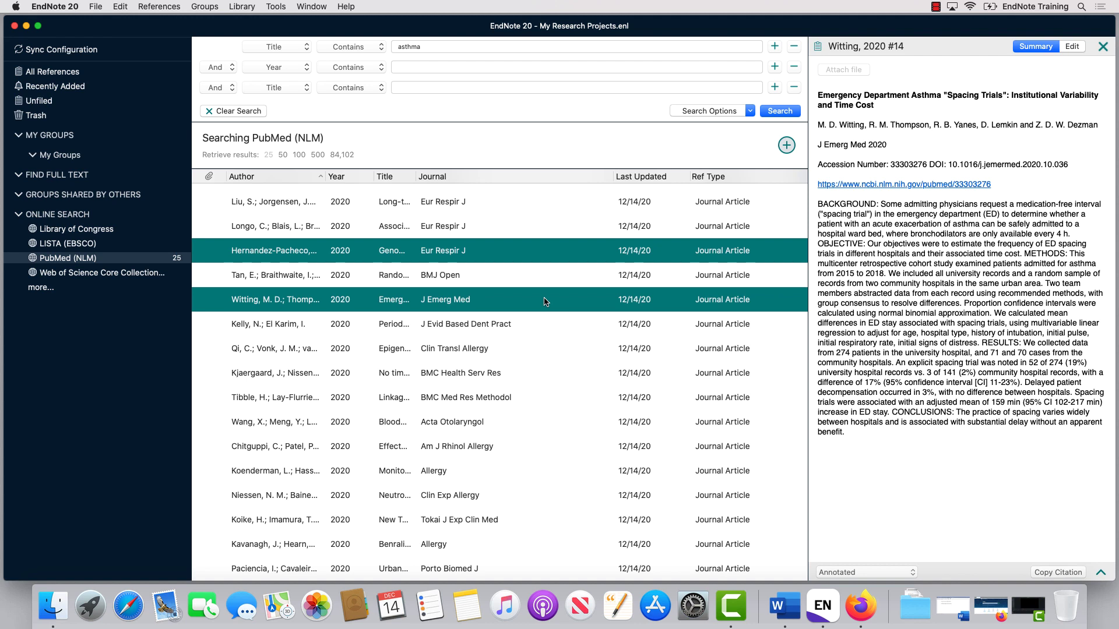
left_click(531, 349, "super")
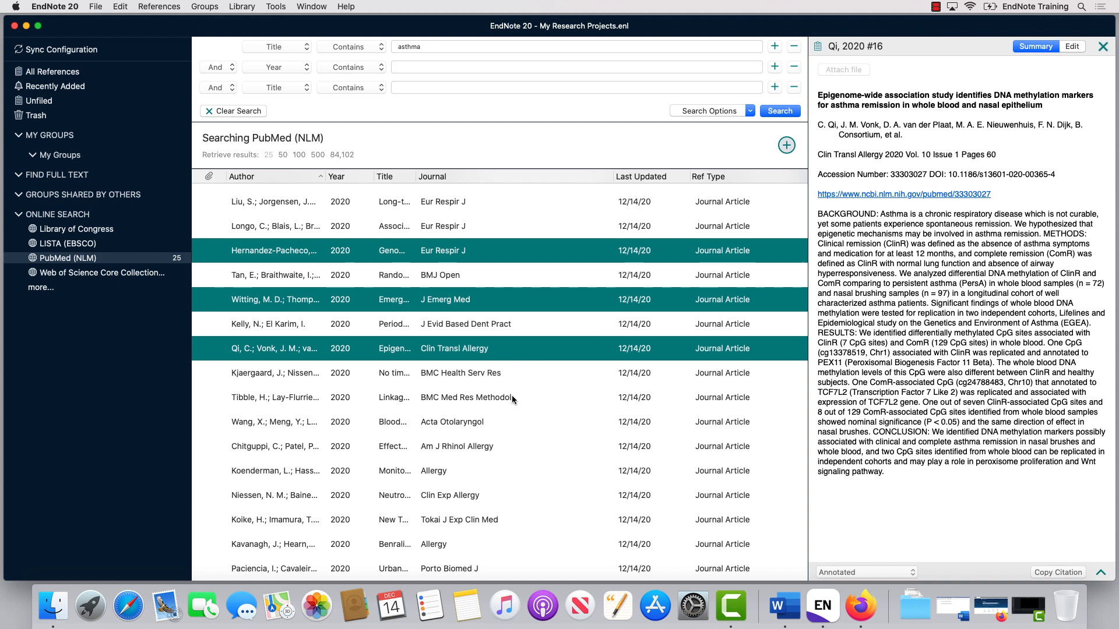
key("super+a")
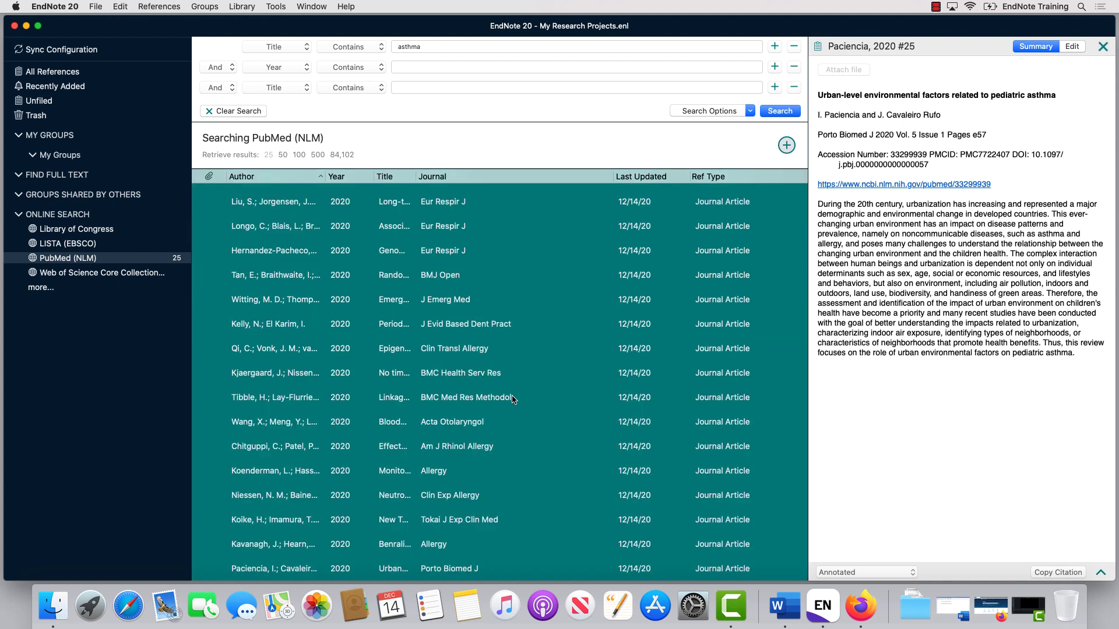
left_click(786, 145)
Create a group named Asthma in General and put all the unfiled references into it.
left_click(61, 103)
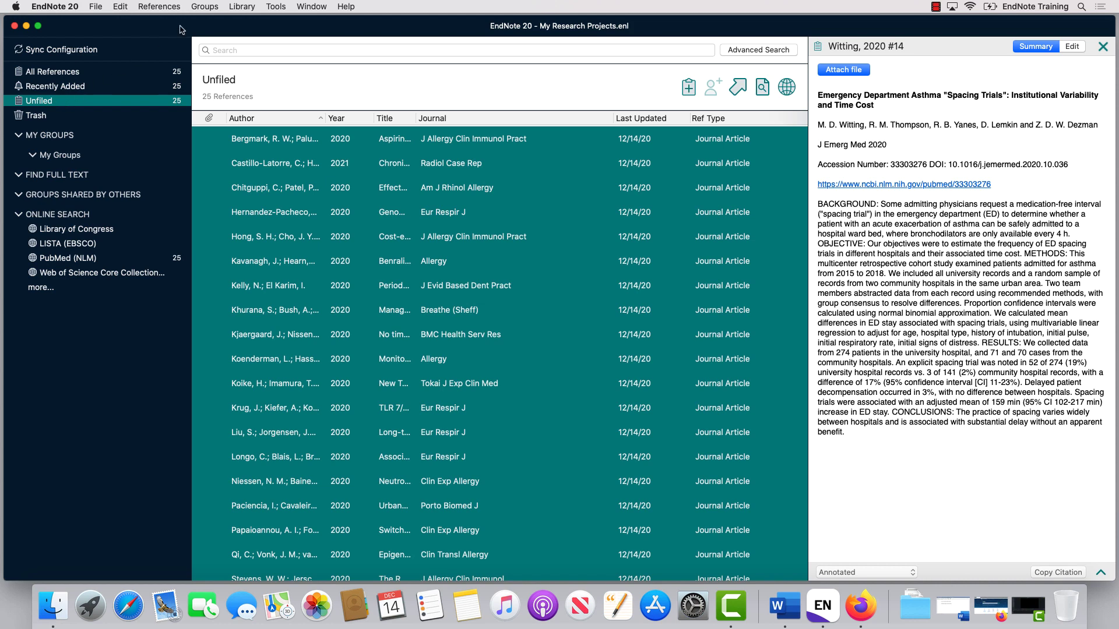
left_click(204, 6)
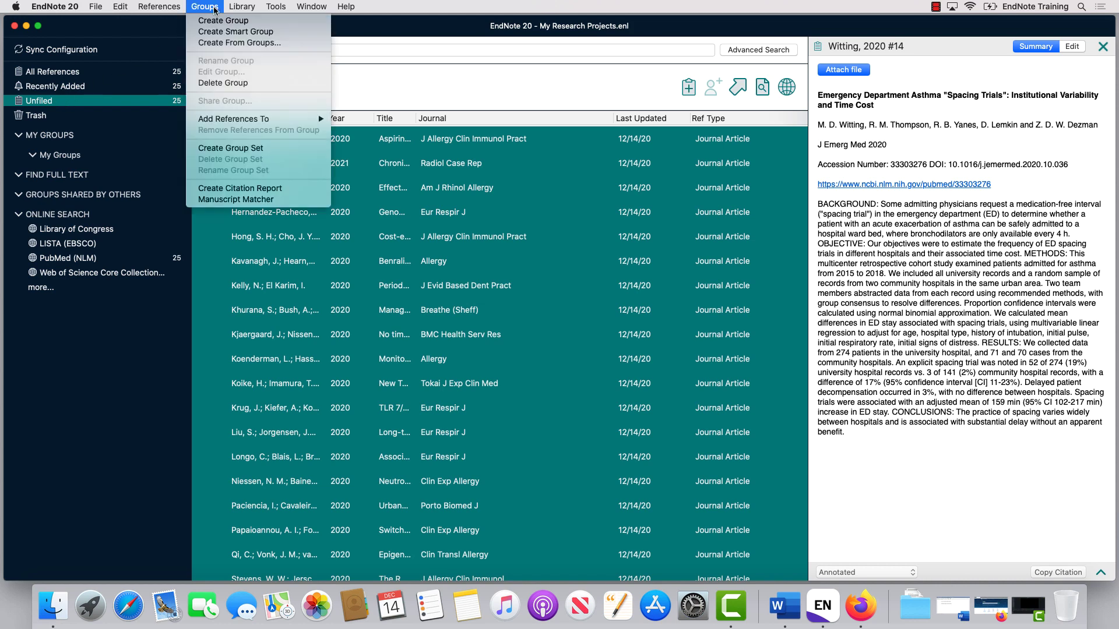
left_click(264, 21)
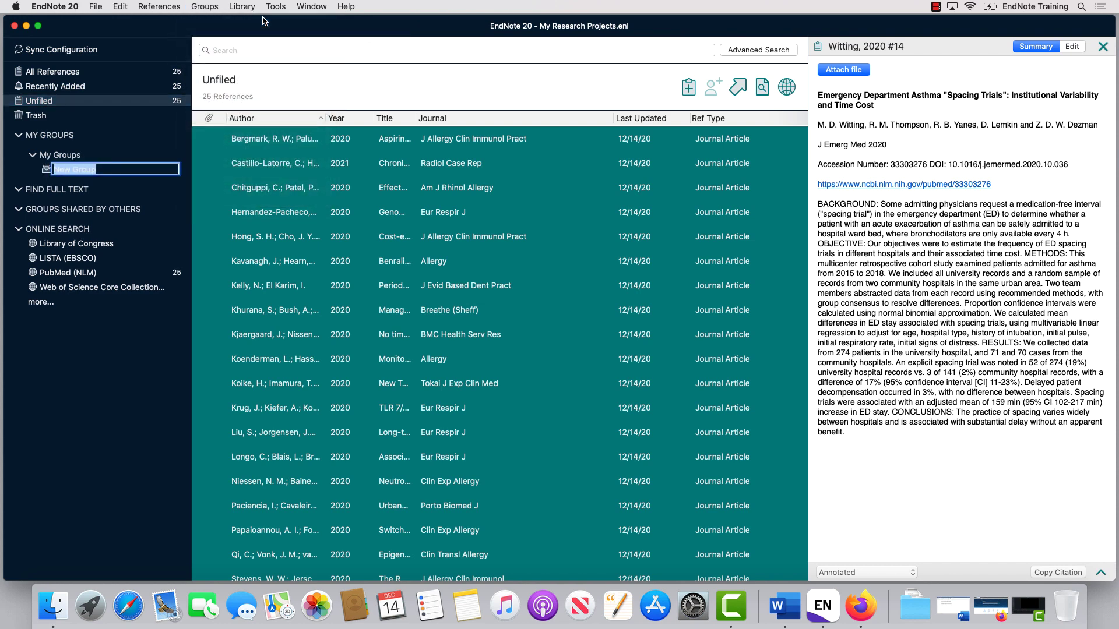
type("Asthma in General")
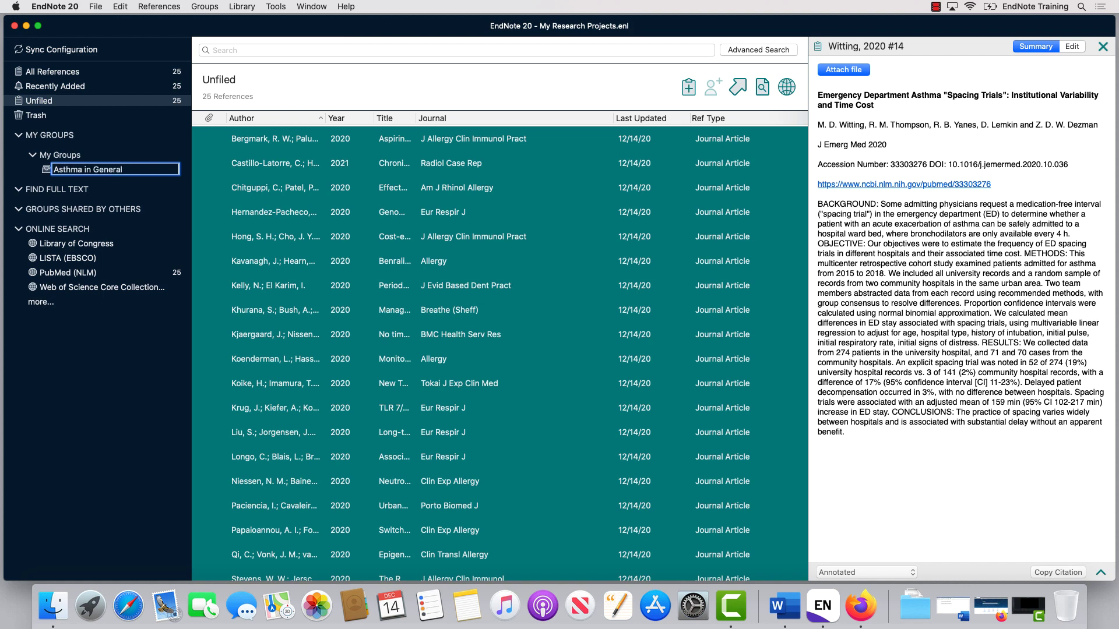
key("Return")
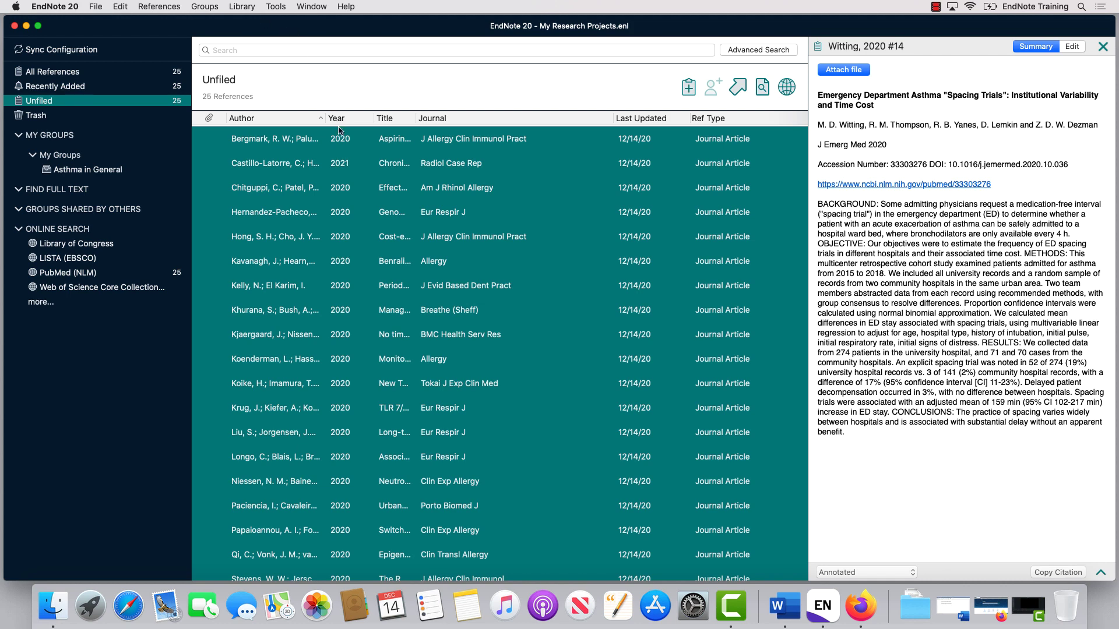
left_click_drag(345, 166, 122, 176)
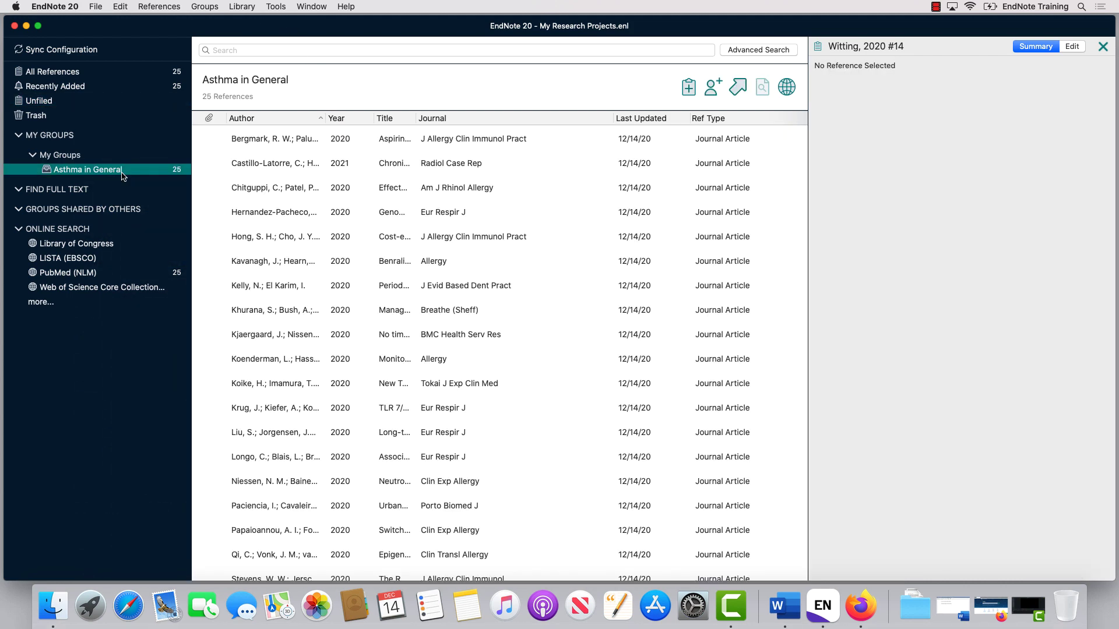
left_click(239, 193)
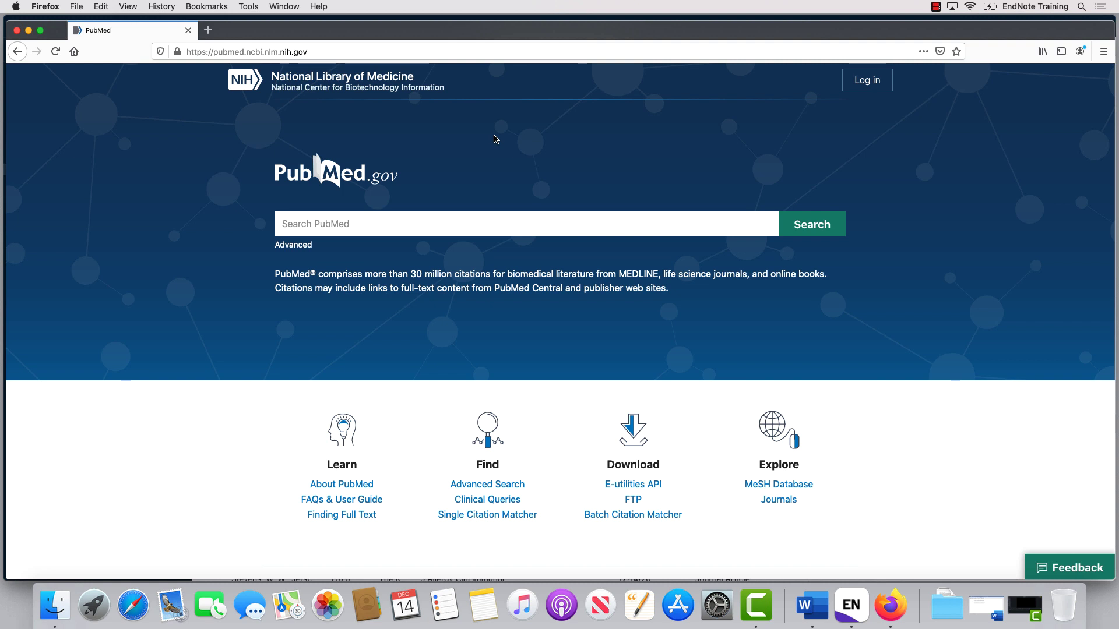
Search the PubMed website in Firefox for "asthma".
left_click(487, 222)
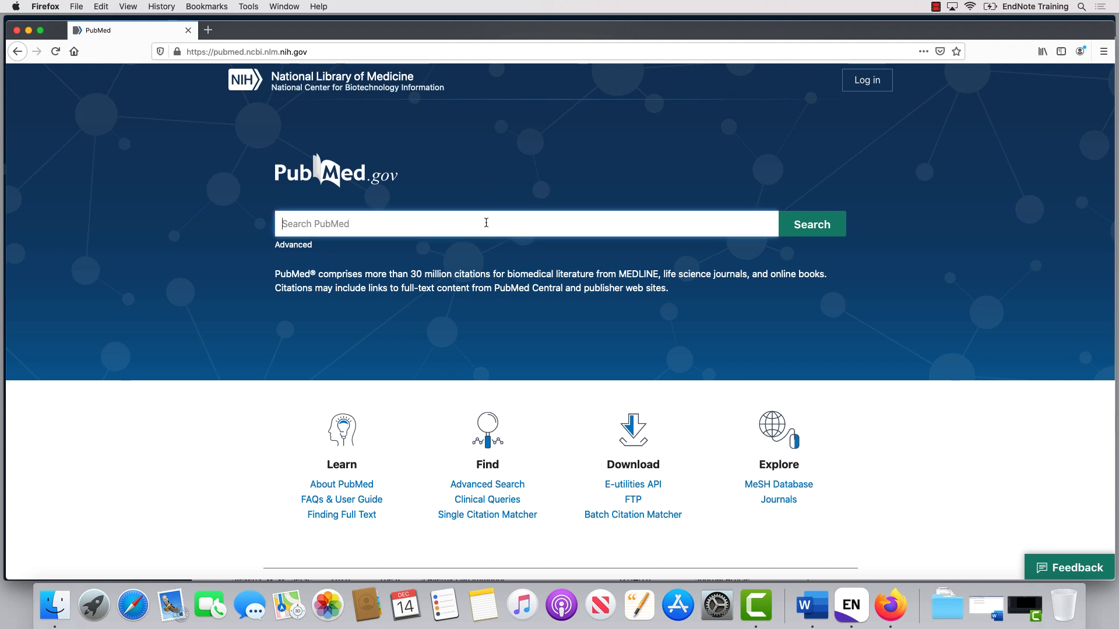
type("asthma")
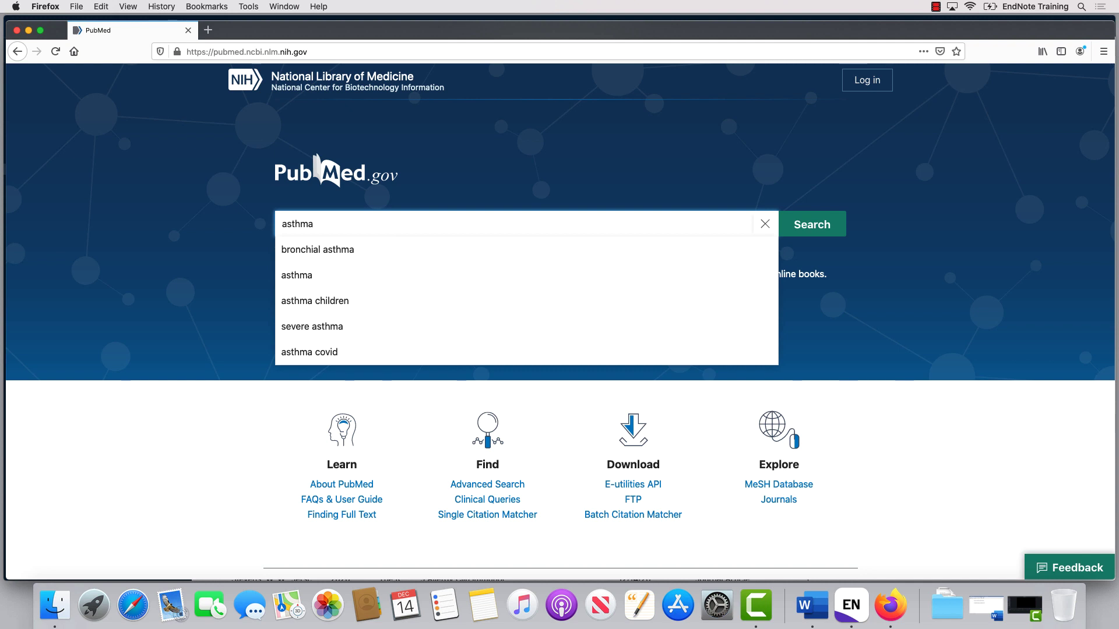
left_click(814, 225)
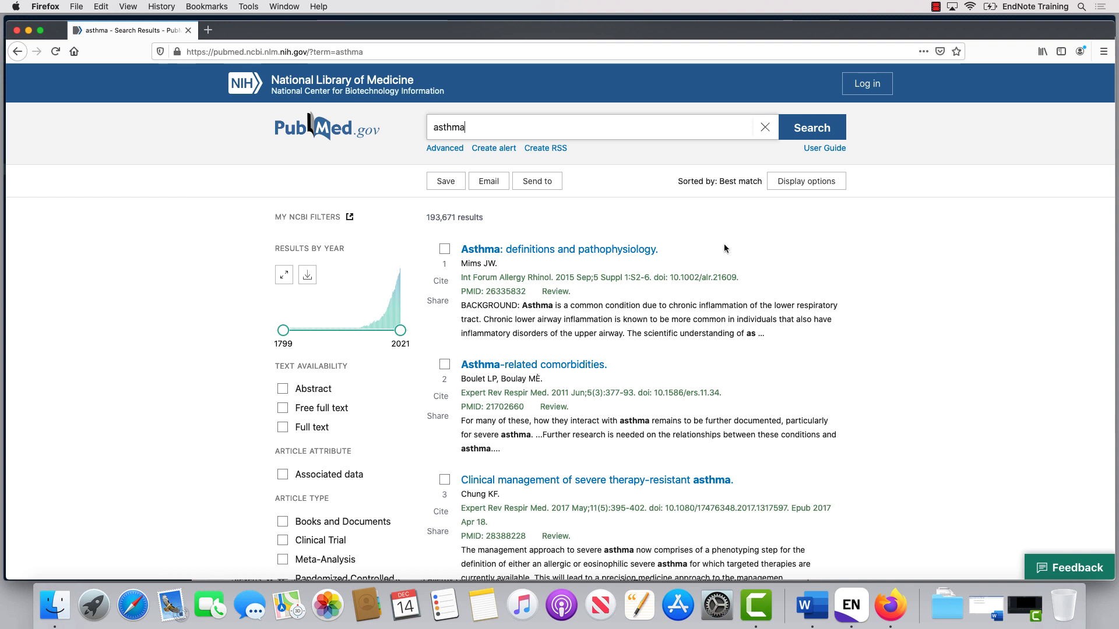
Export all results on this page as a citation manager file and open it with EndNote 20.
left_click(550, 183)
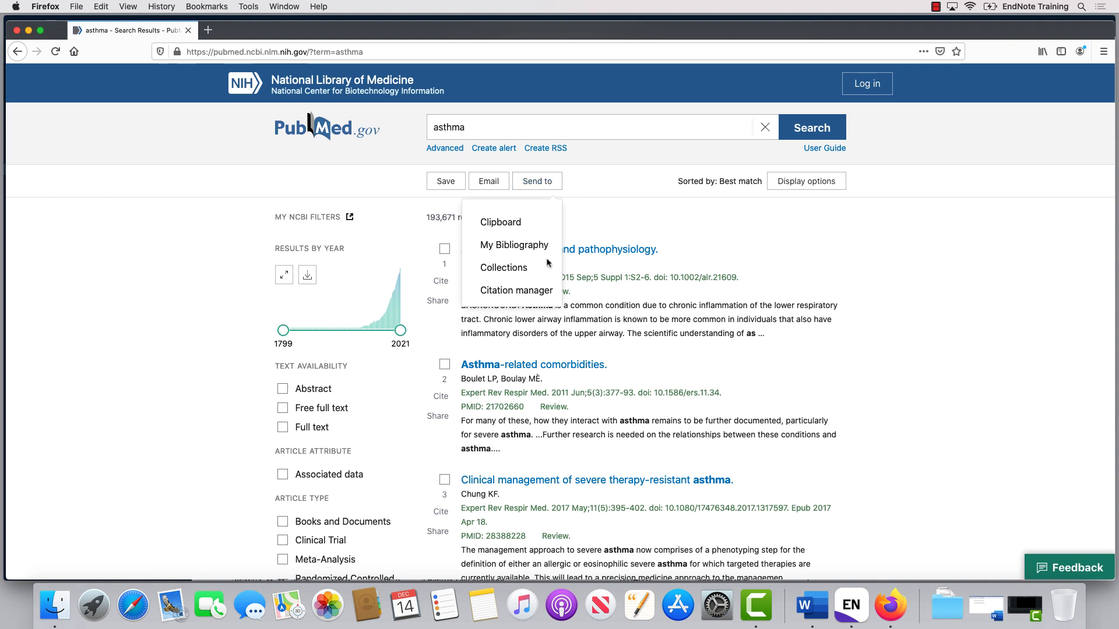
left_click(546, 291)
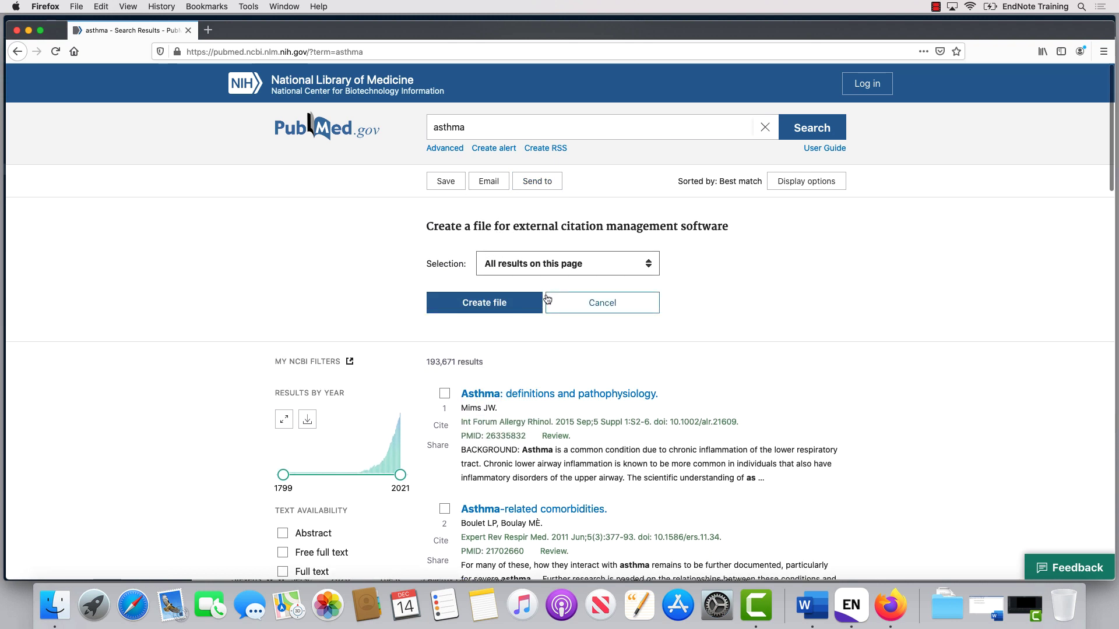
left_click(505, 302)
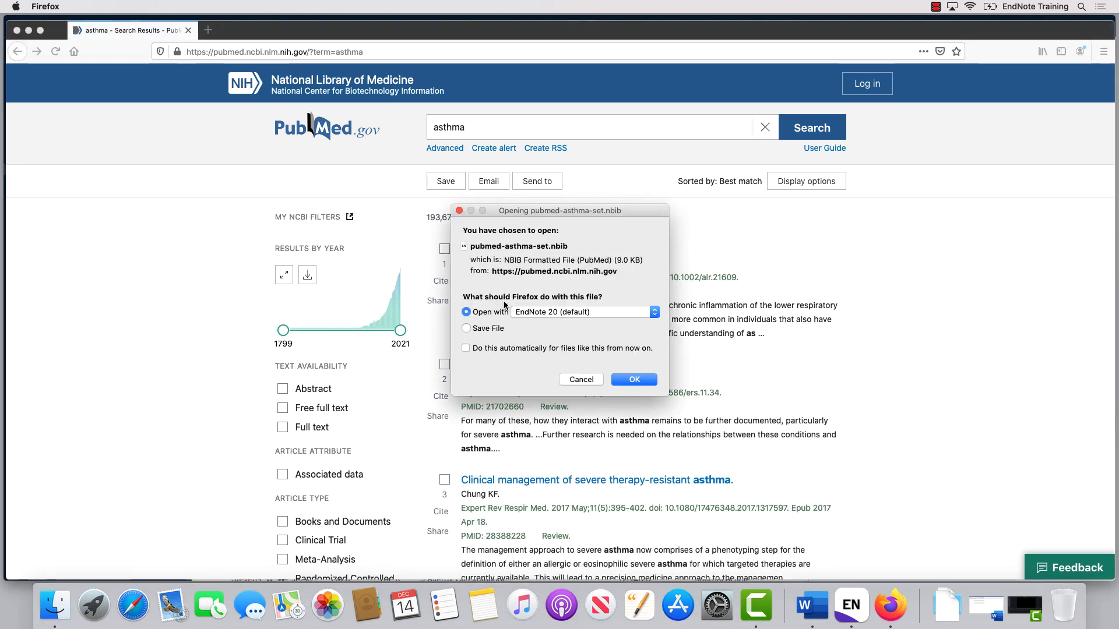
left_click(649, 385)
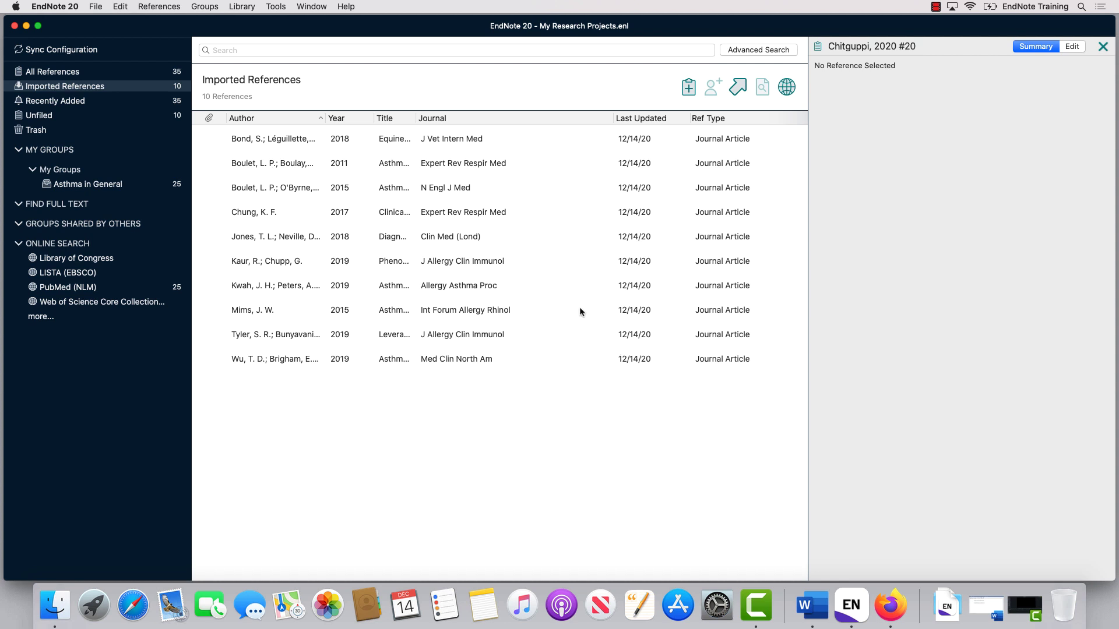
Add all the imported references to the Asthma in General group and show that group.
left_click(468, 191)
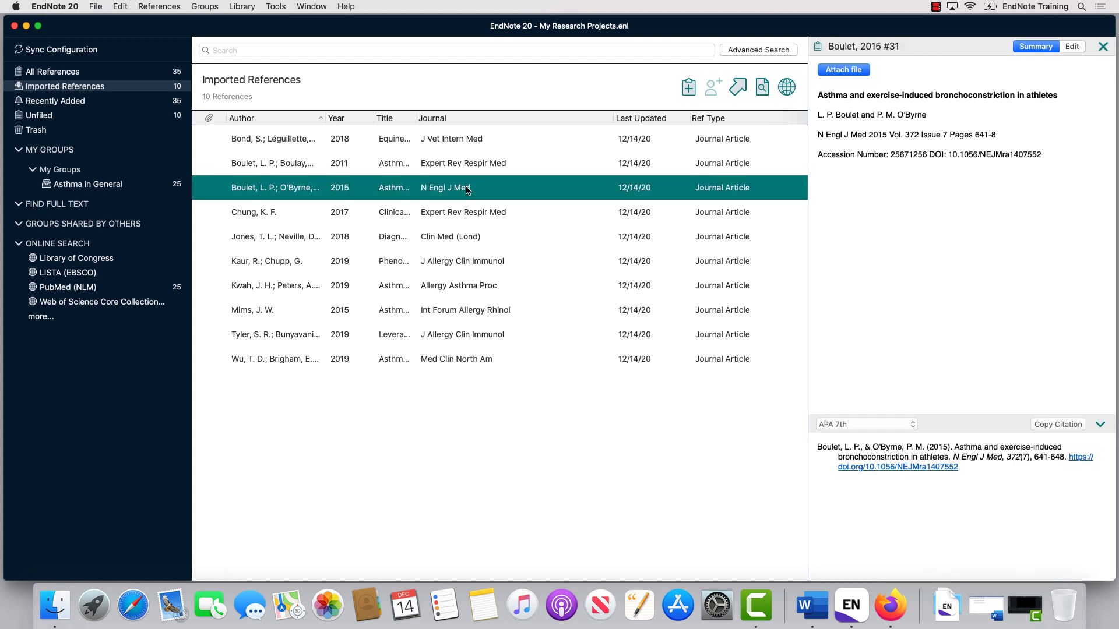
key("super+a")
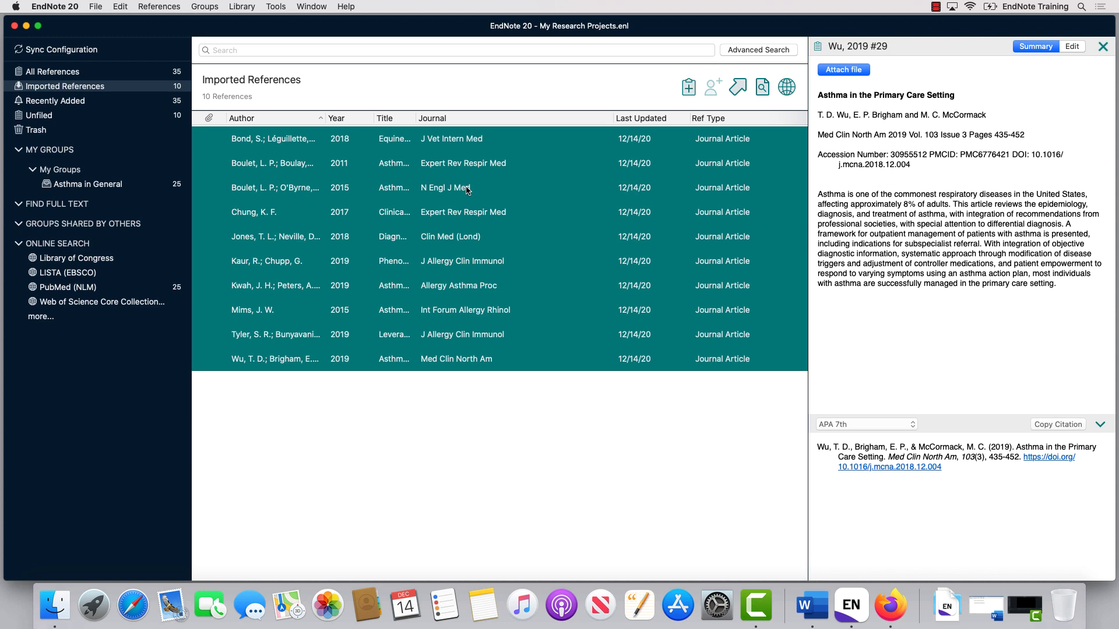
left_click_drag(469, 190, 136, 189)
left_click(136, 190)
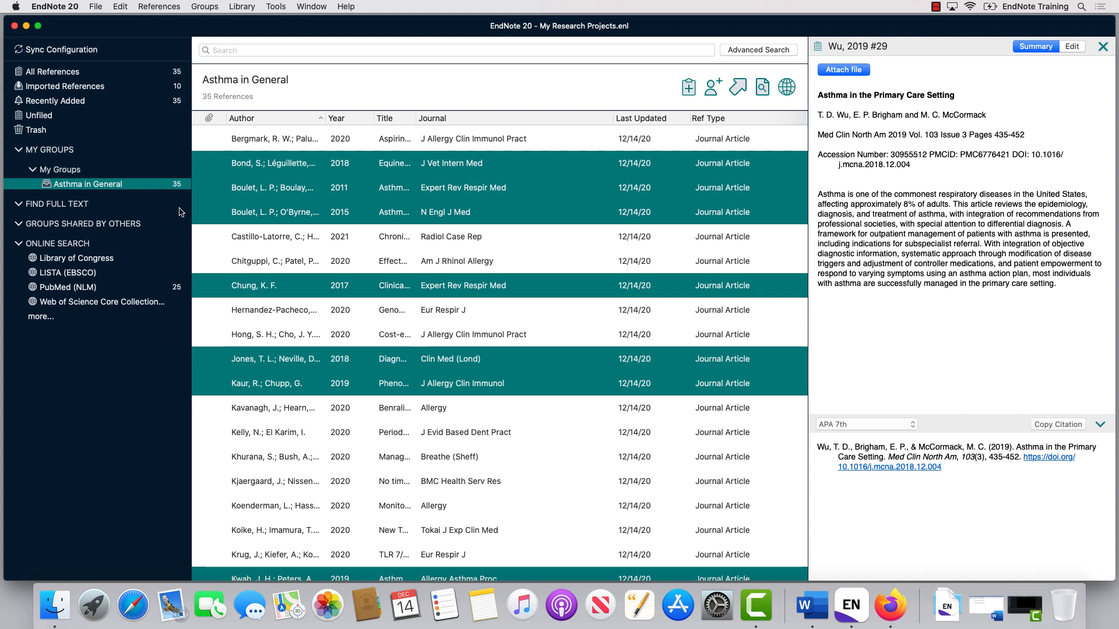
Run Find Full Text on the fifth through eighteenth references in the Asthma in General group.
left_click(217, 233)
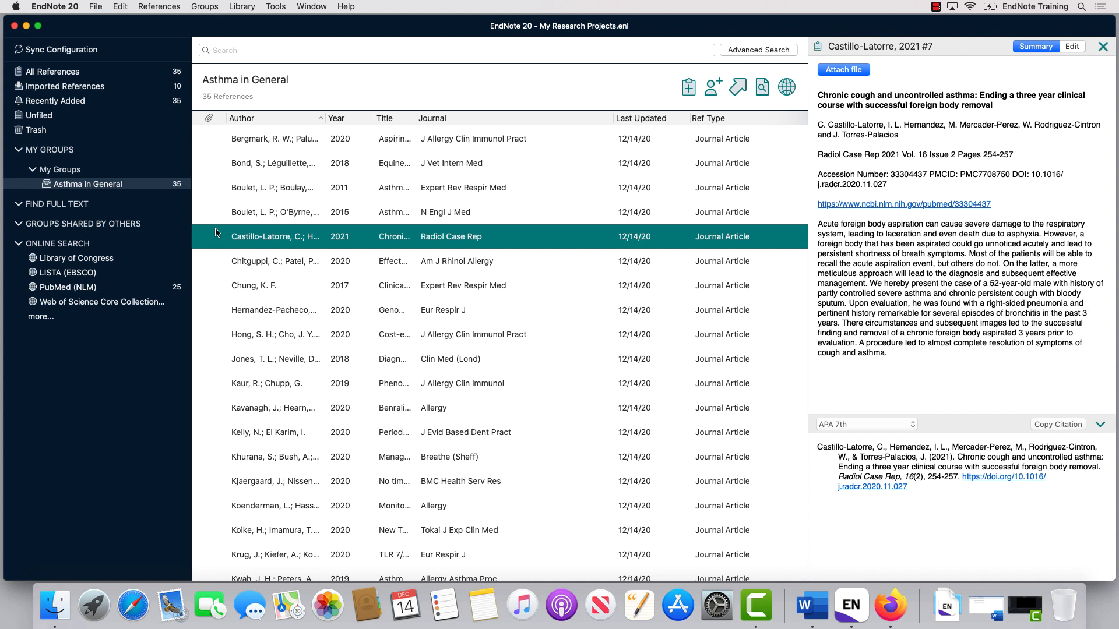
left_click(244, 555, "shift")
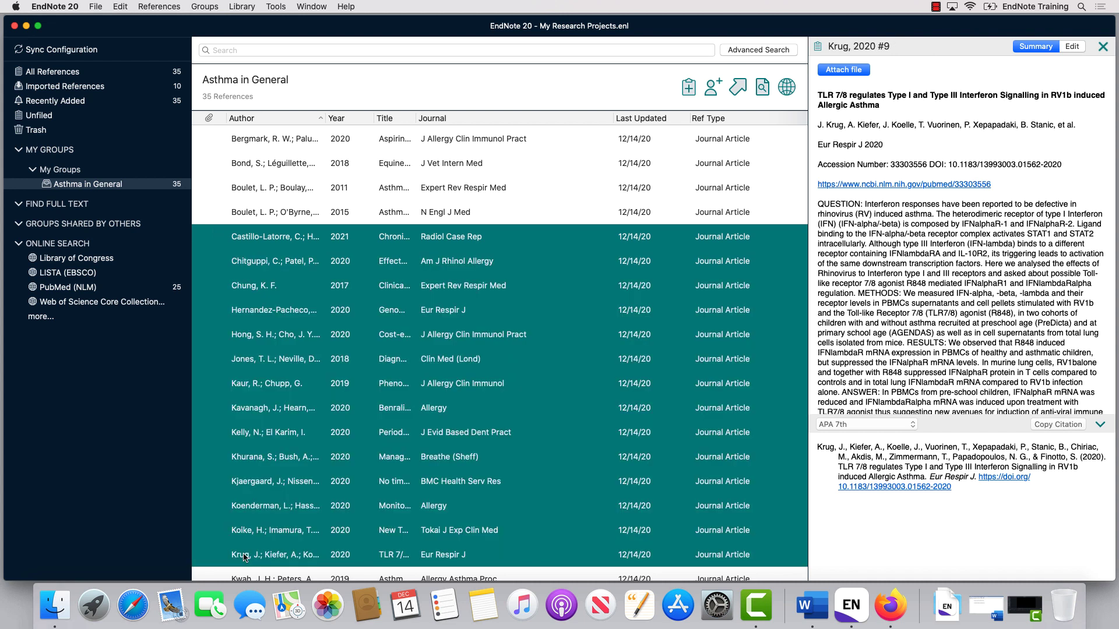
left_click(765, 93)
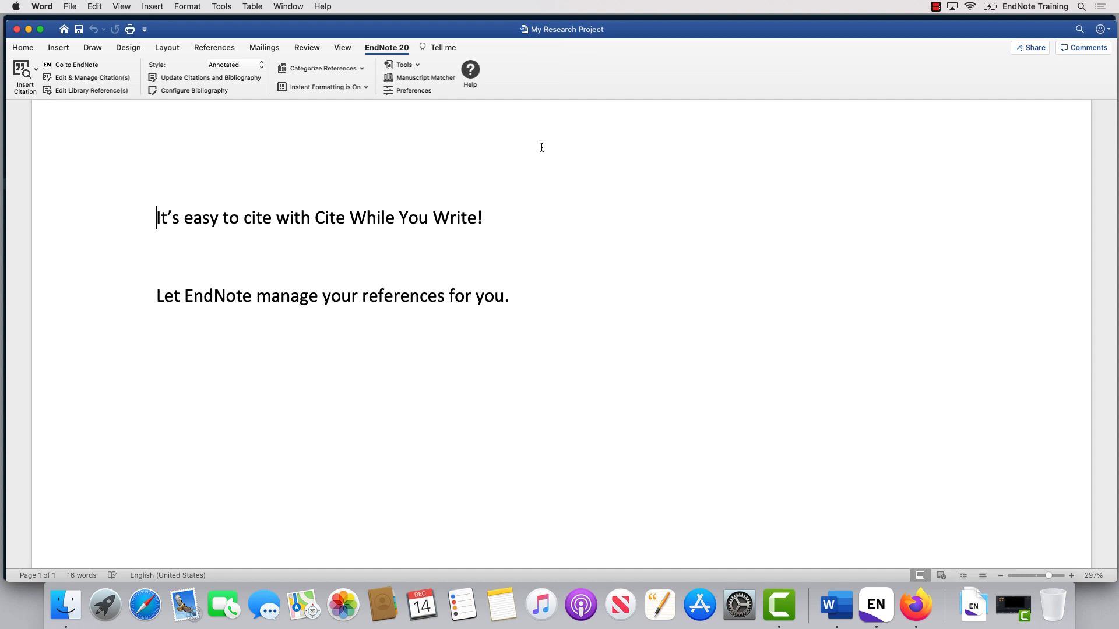
In Word, find "asthma 2020" and cite the 2020 reference on cost-effectiveness of tiotropium in elderly patients after "Cite While You Write!".
left_click(514, 217)
left_click(17, 74)
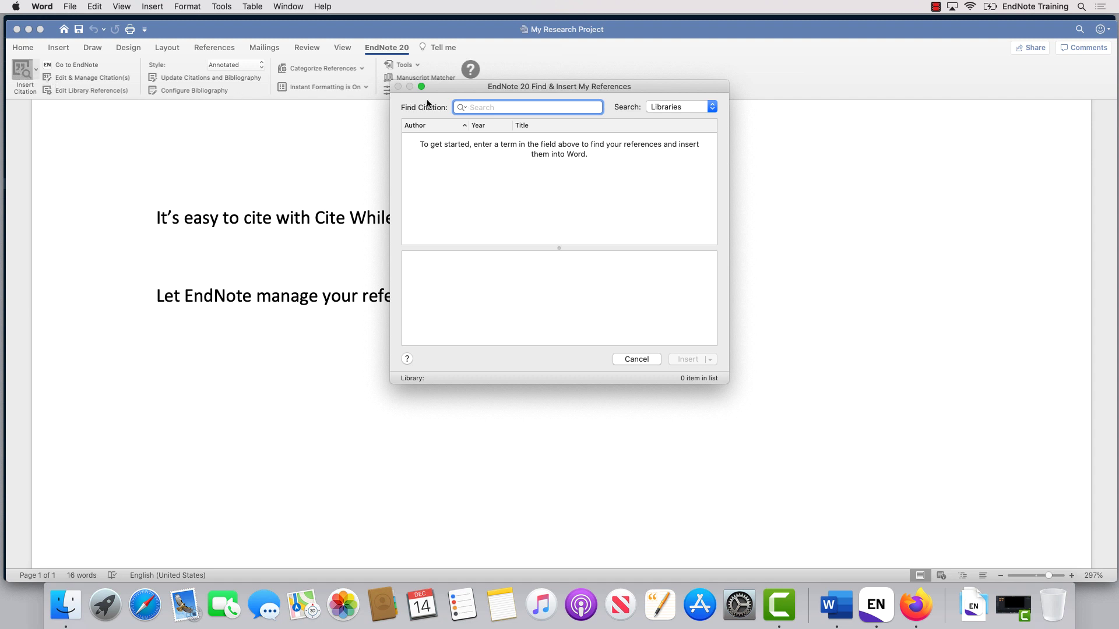
type("asthma 2020")
key("Return")
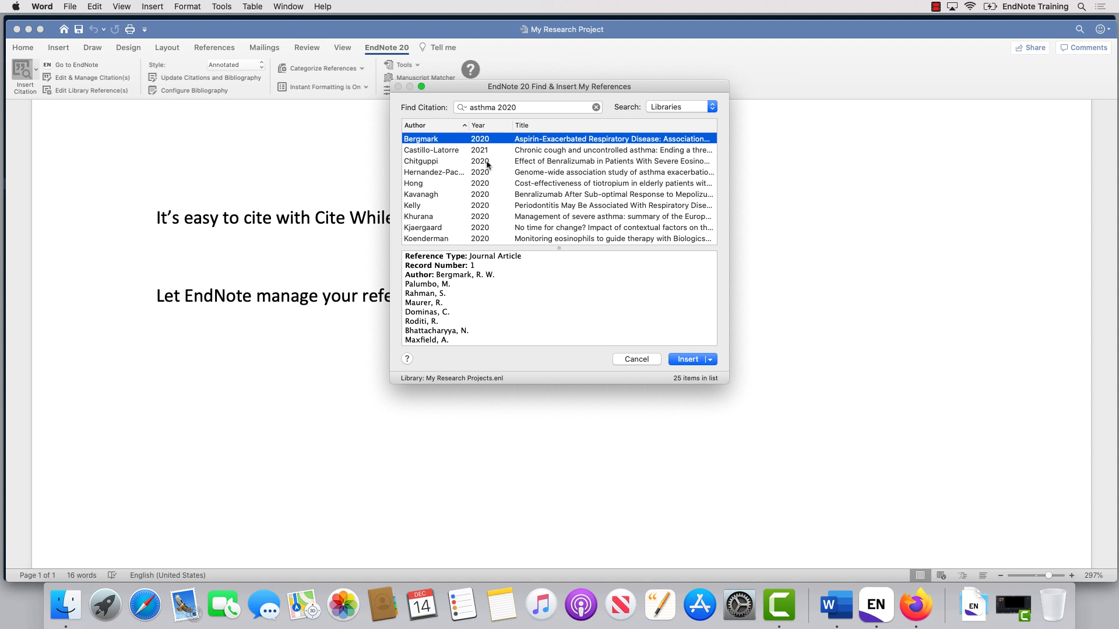
left_click(508, 183)
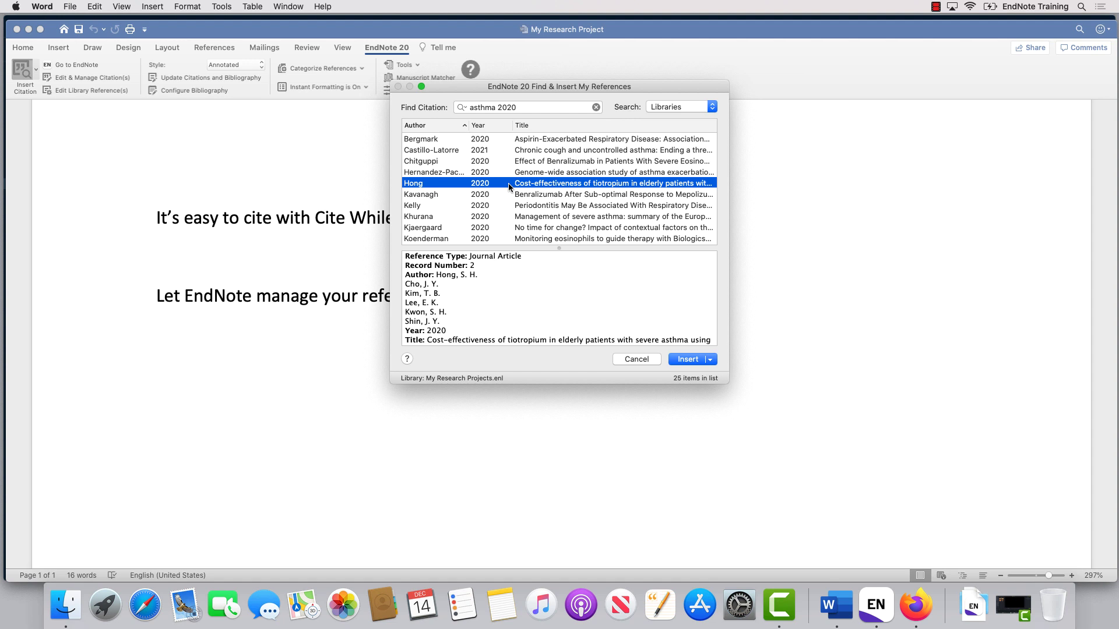
left_click(698, 359)
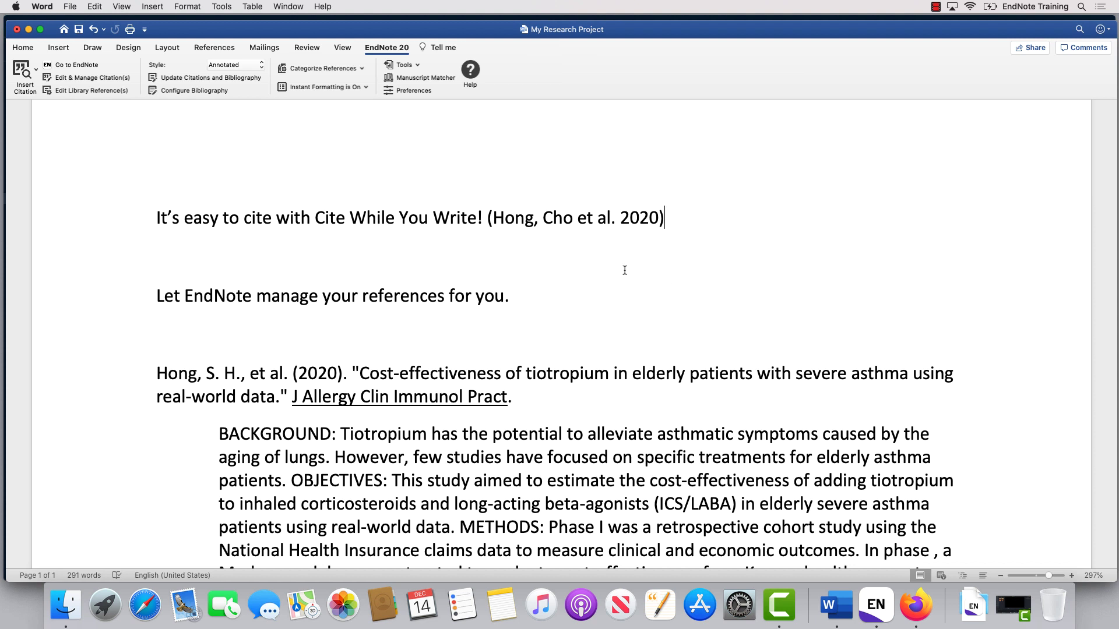
Configure the bibliography of My Research Project.docx to use the APA 7th output style.
left_click(189, 92)
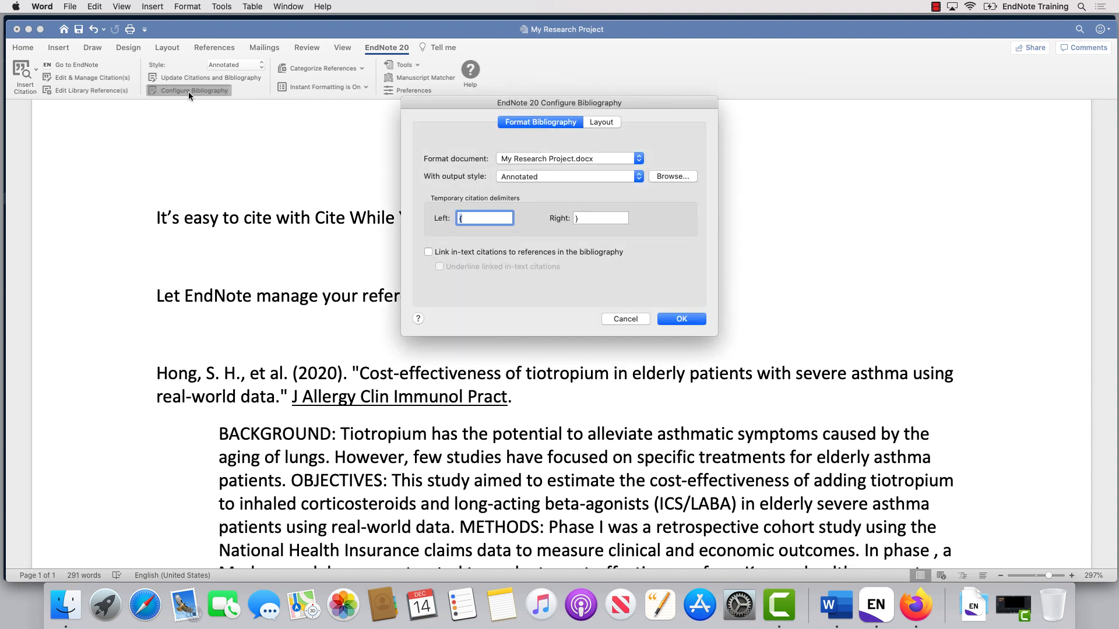
left_click(635, 177)
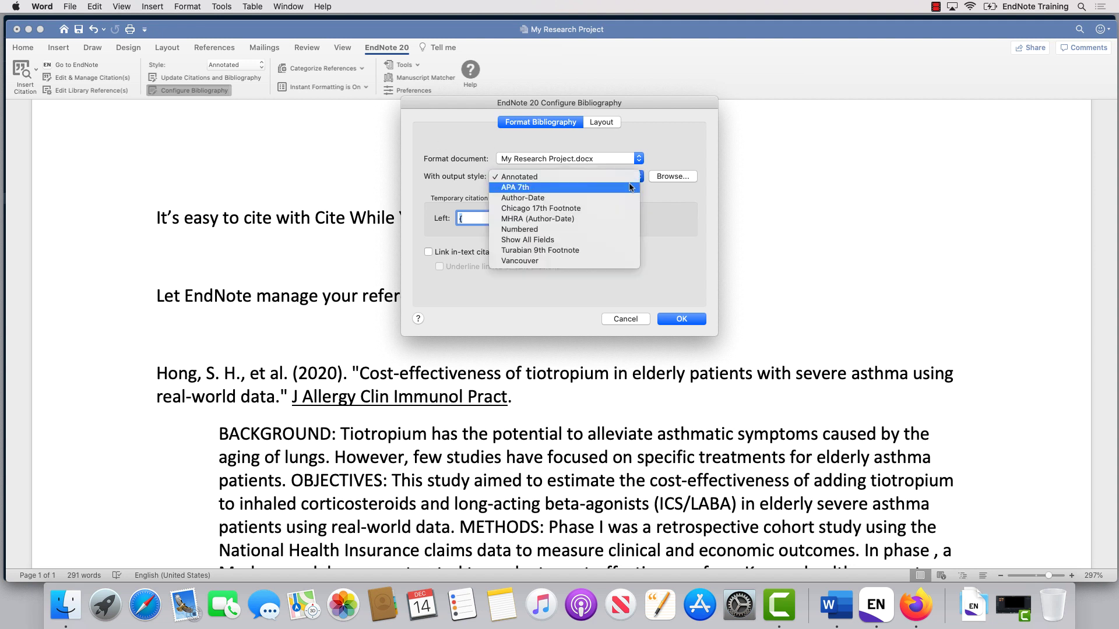
left_click(630, 188)
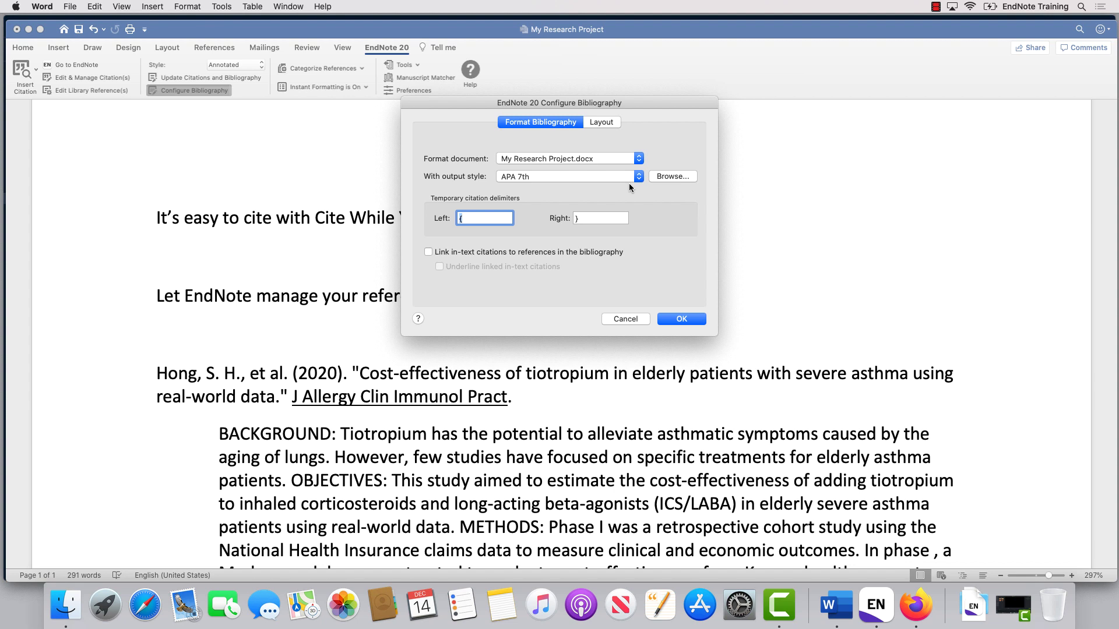
left_click(677, 317)
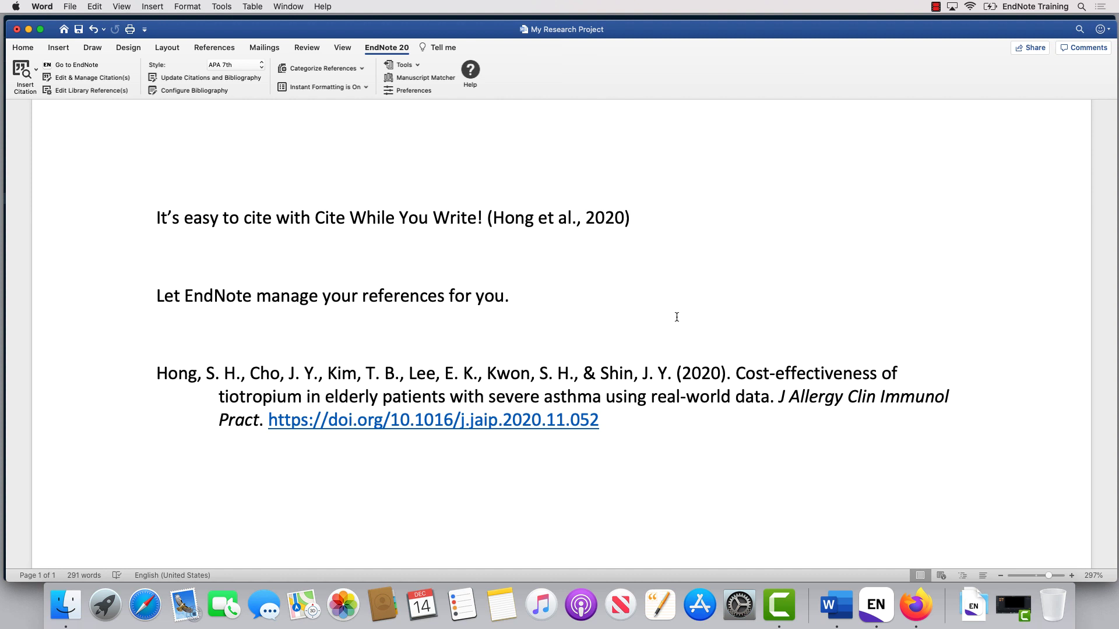
Add page 25 to the in-text citation that follows "Cite While You Write!".
left_click_drag(631, 218, 489, 221)
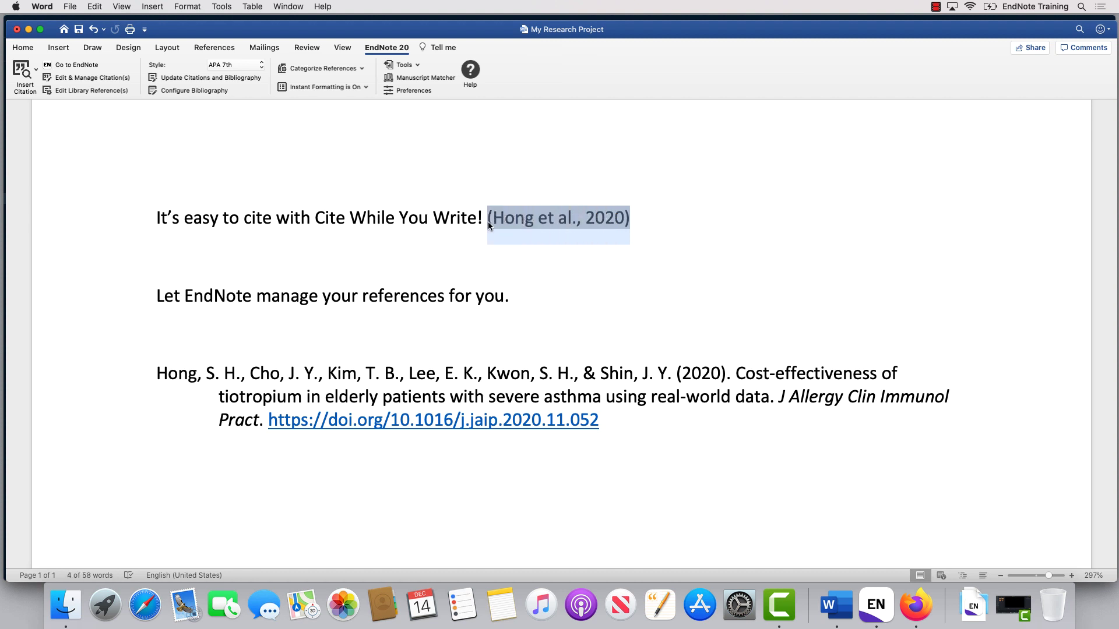
left_click(121, 79)
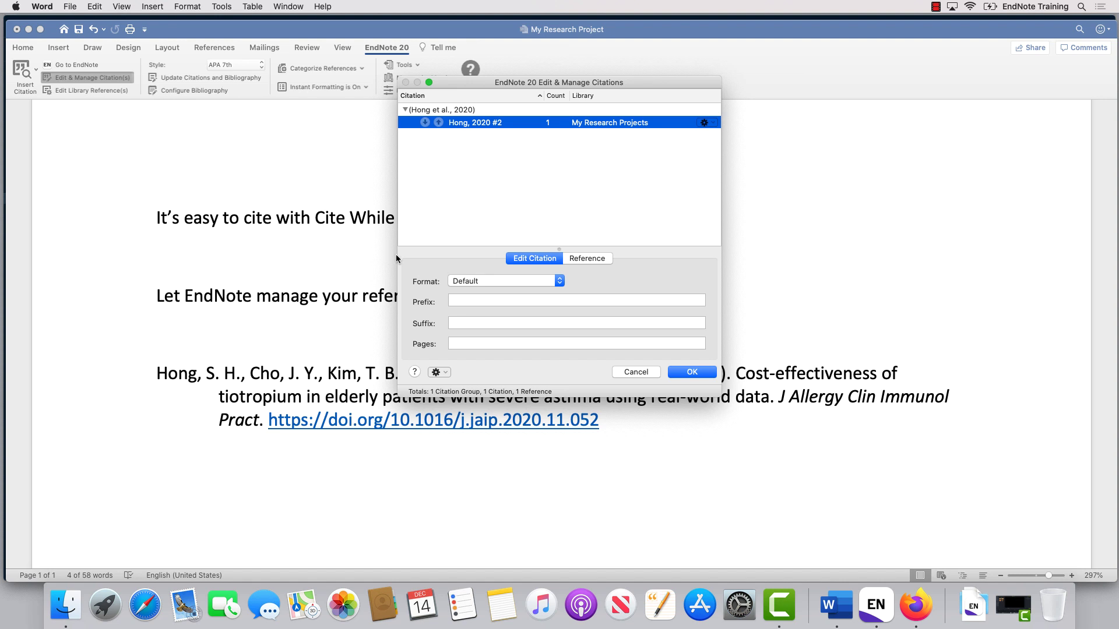
left_click(486, 342)
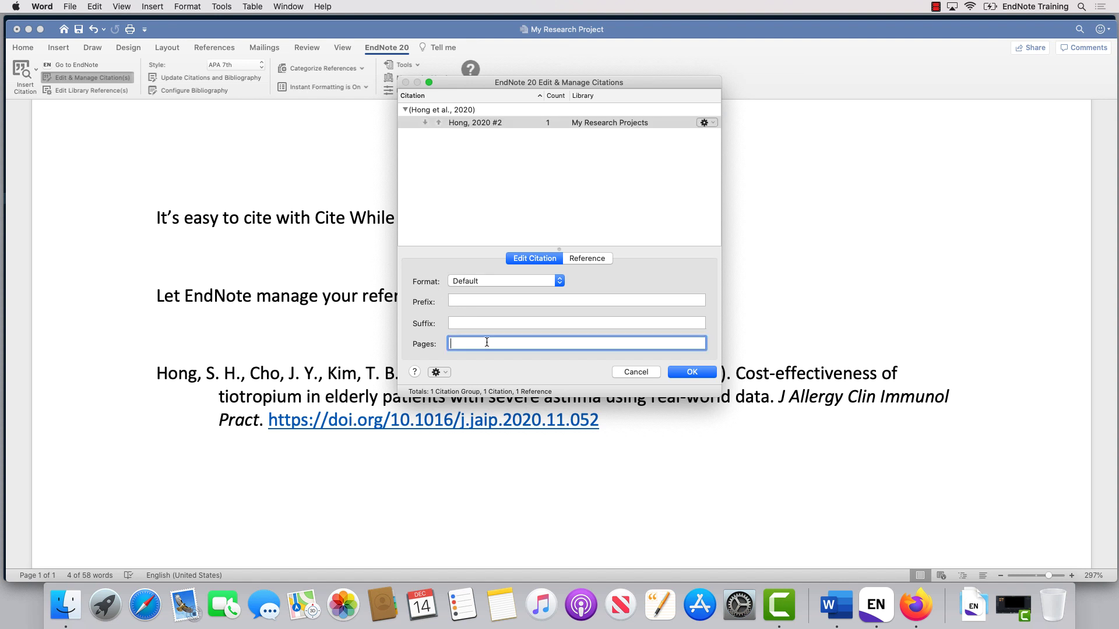
type("25")
left_click(679, 373)
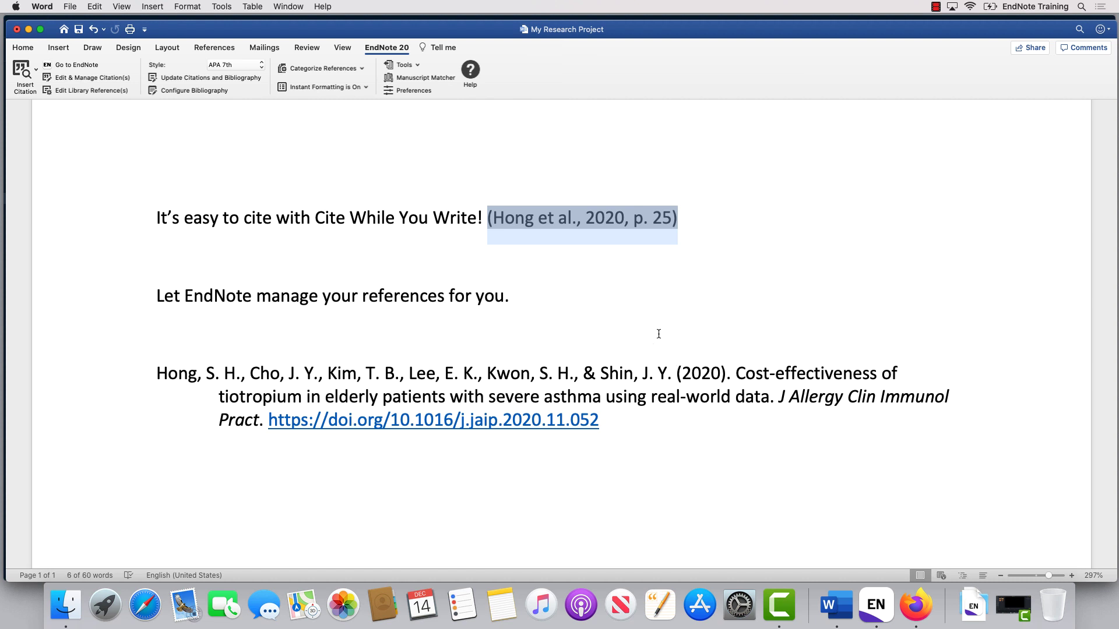
left_click(652, 310)
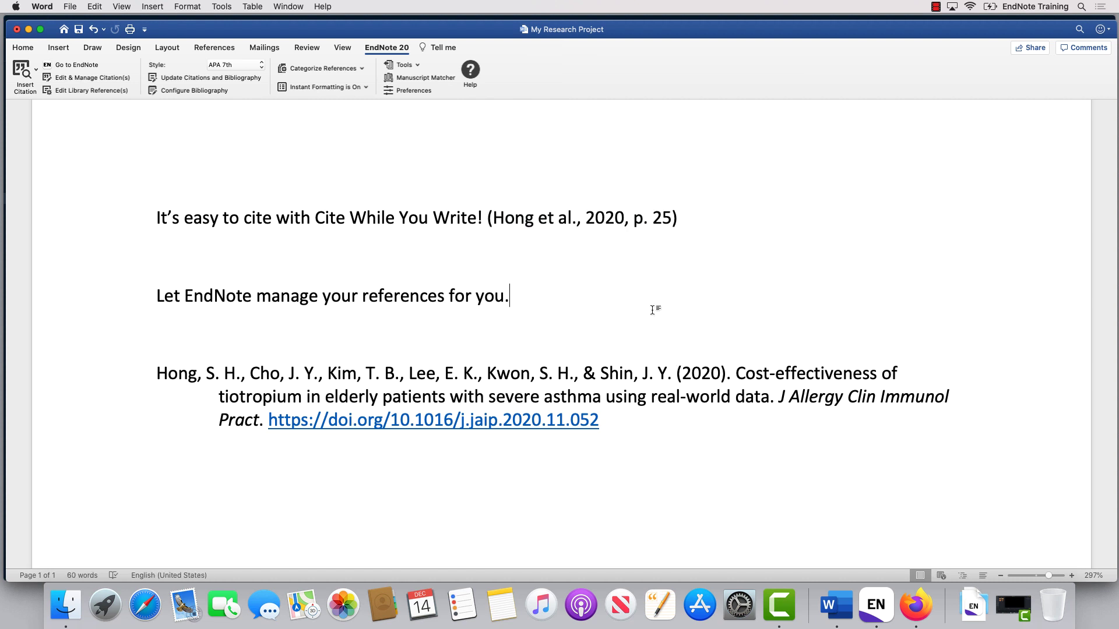